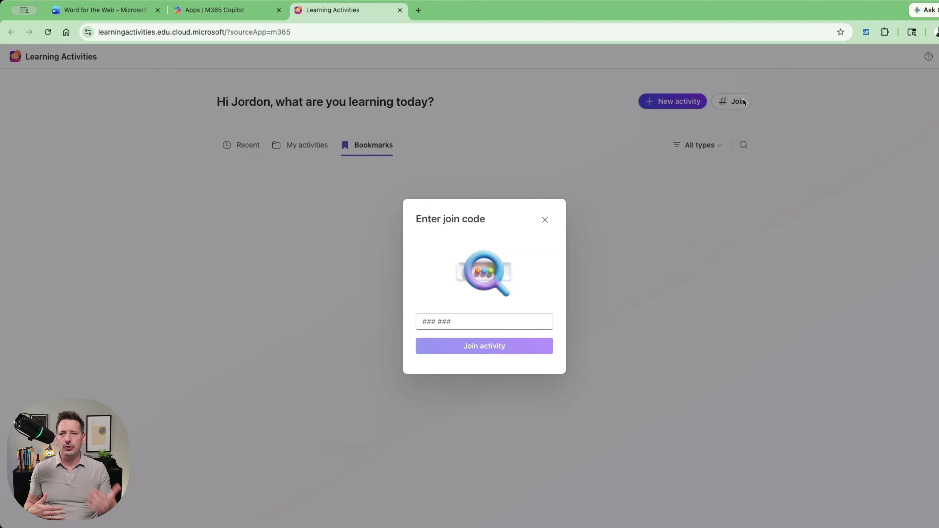
Step: Dismiss the join-code prompt and look over the activity search and the activity type filter
left_click(545, 220)
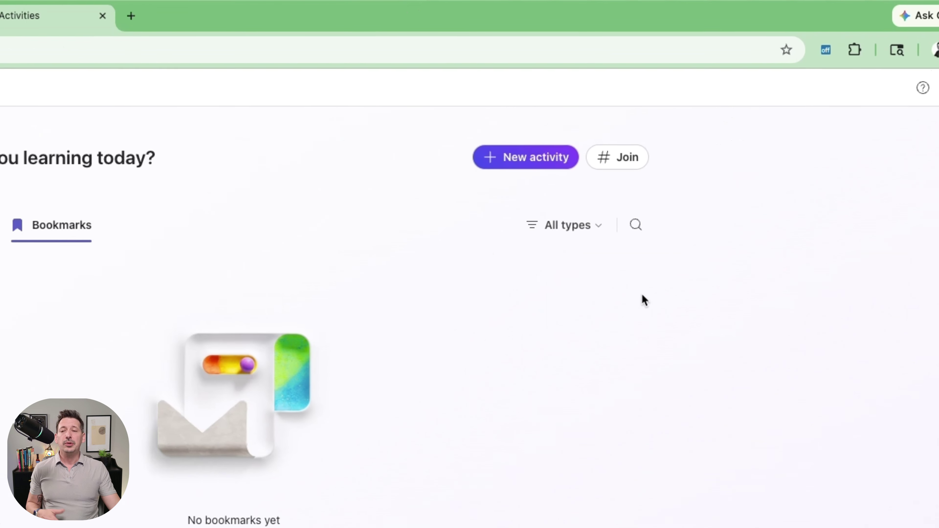
left_click(634, 228)
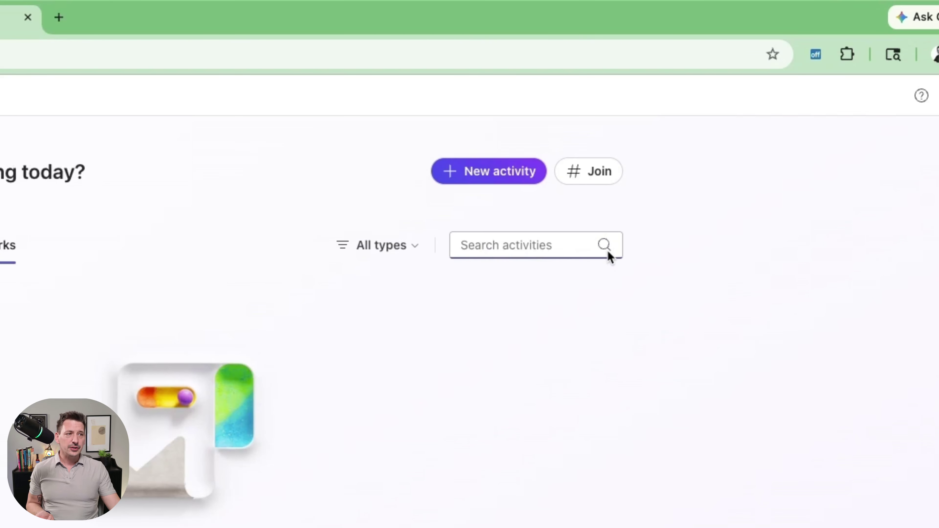
left_click(563, 241)
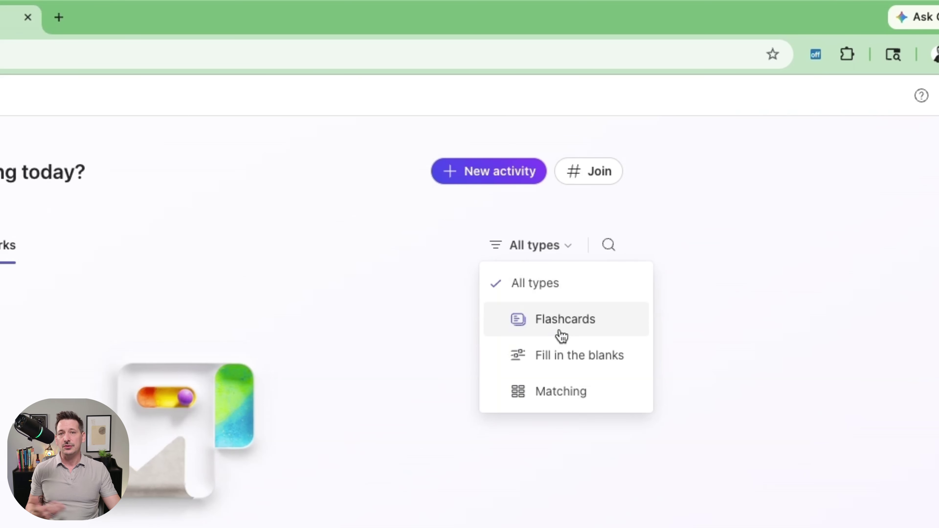
left_click(296, 310)
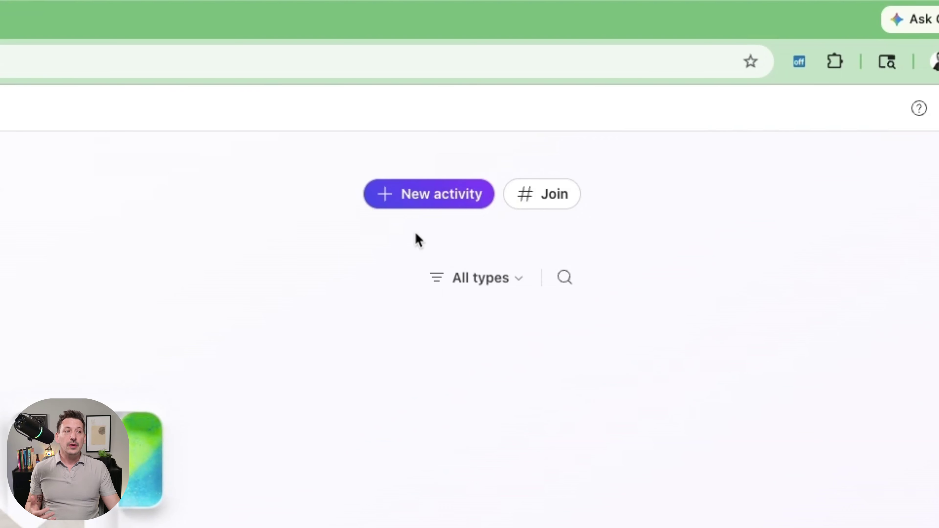
Step: Start a new flashcards activity and paste the copied Office 365 training notes as its learning content
left_click(423, 208)
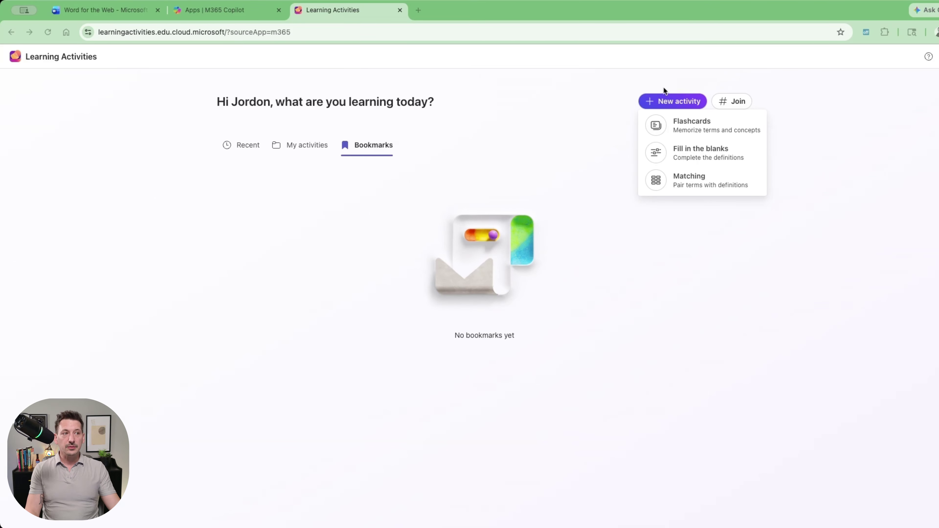
left_click(691, 128)
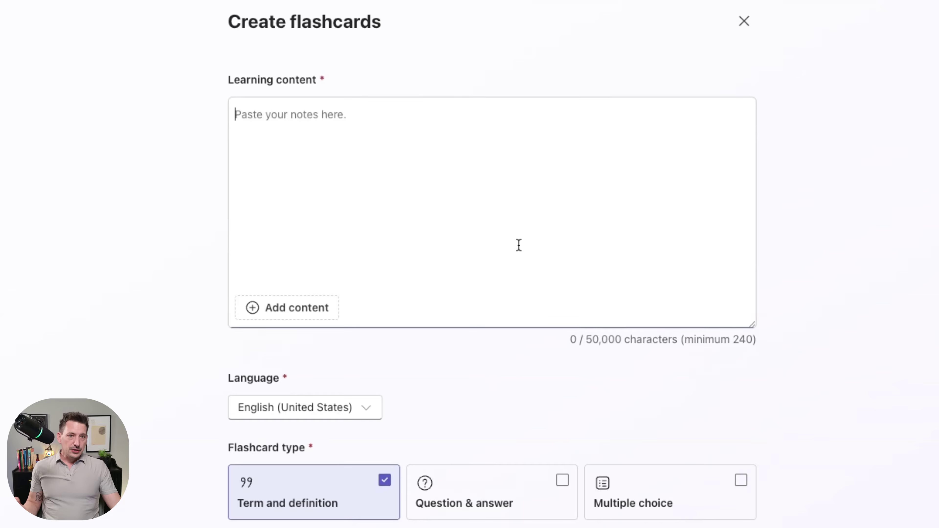
key("ctrl+v")
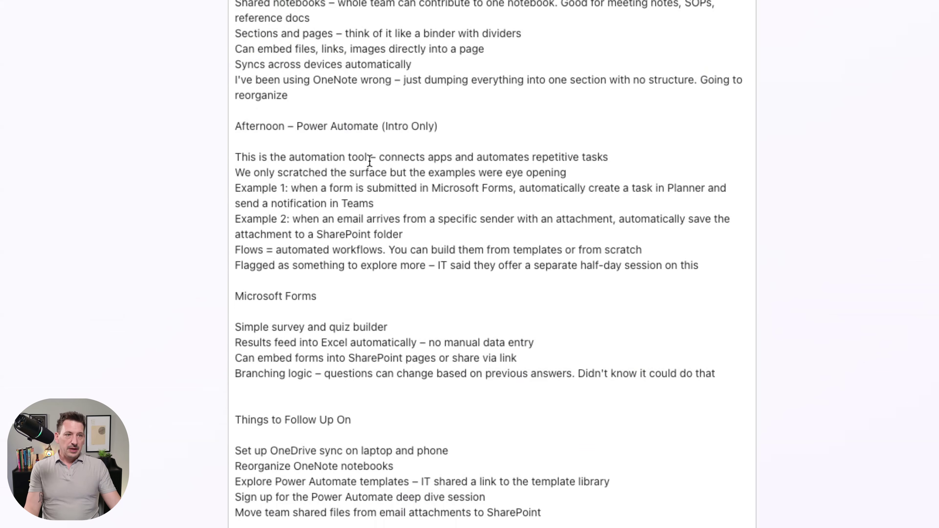
scroll(369, 161, "up", 15)
scroll(370, 161, "up", 10)
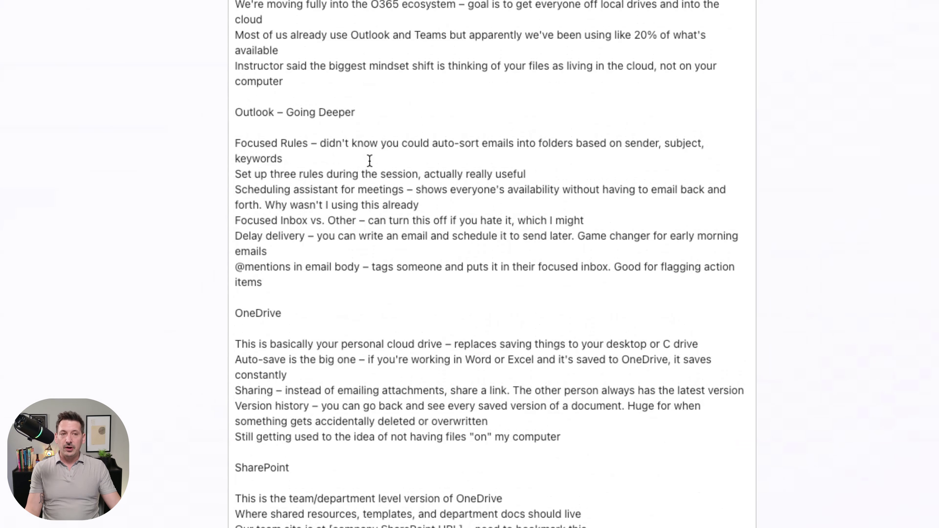
scroll(370, 161, "down", 20)
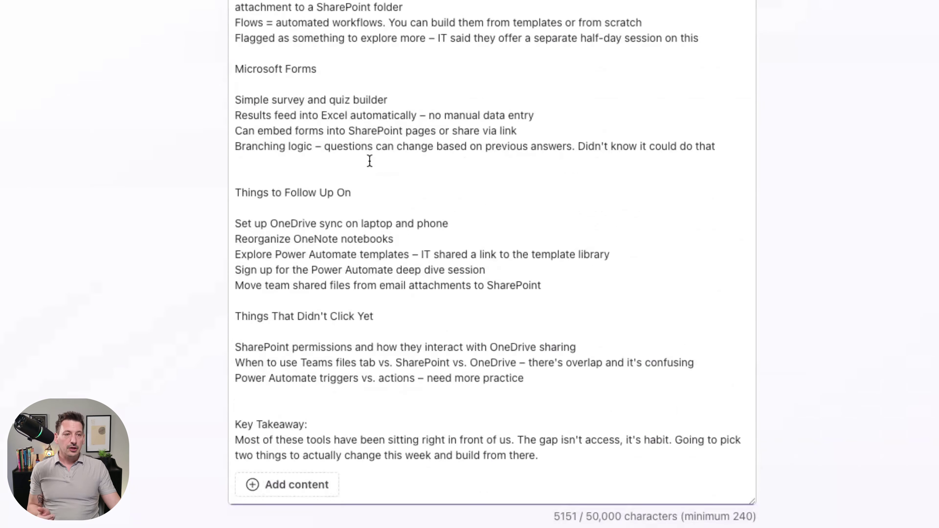
Step: Check which sources can supply additional content and which languages are offered, keeping English (United States)
left_click(307, 367)
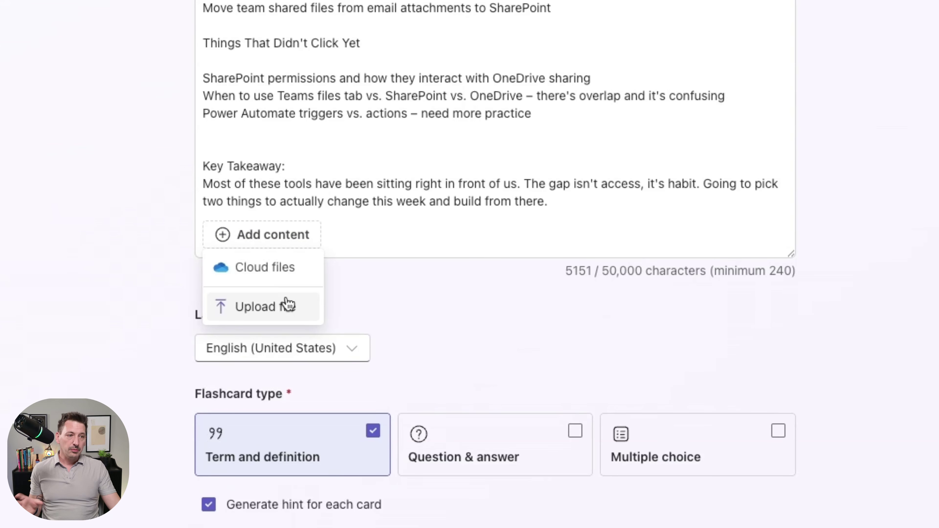
left_click(381, 348)
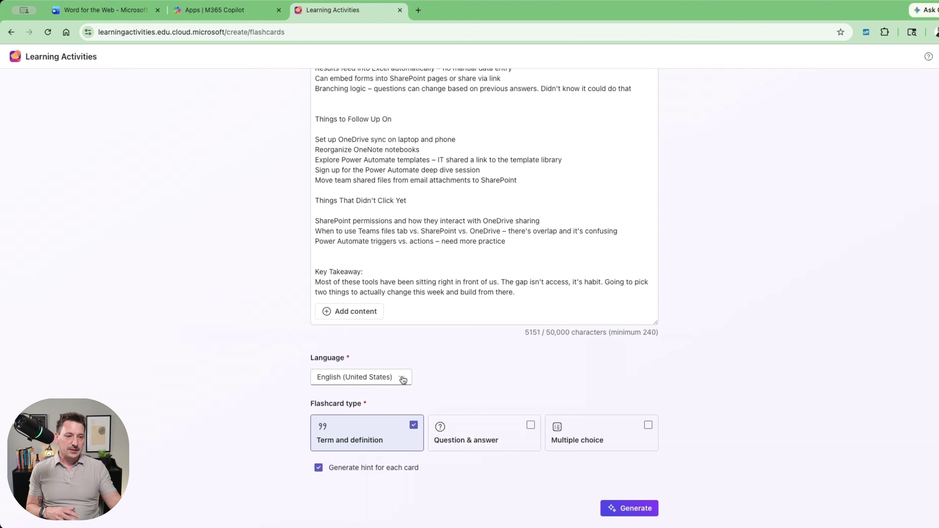
left_click(403, 380)
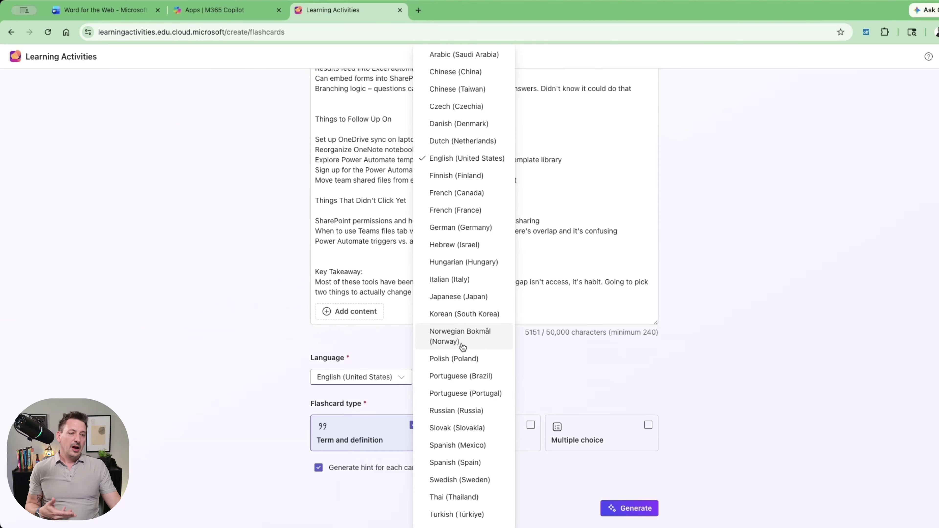
left_click(625, 358)
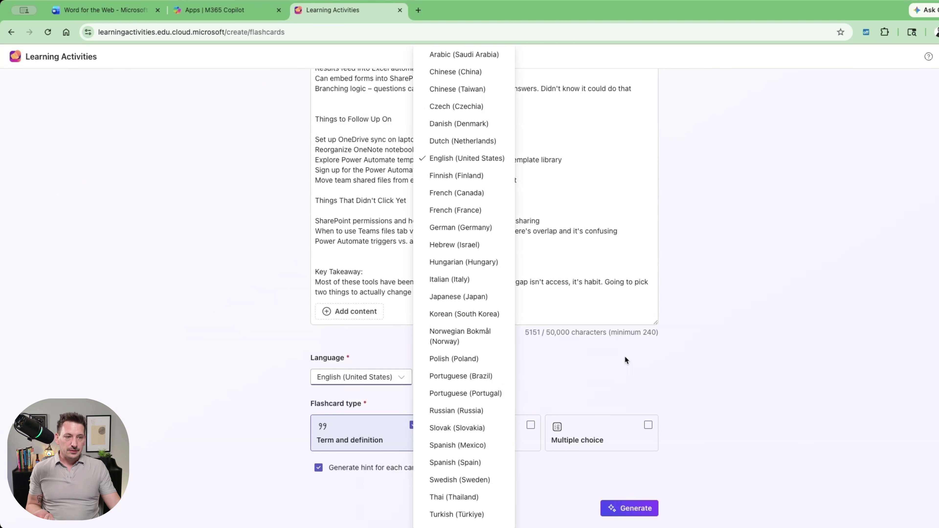
left_click(624, 358)
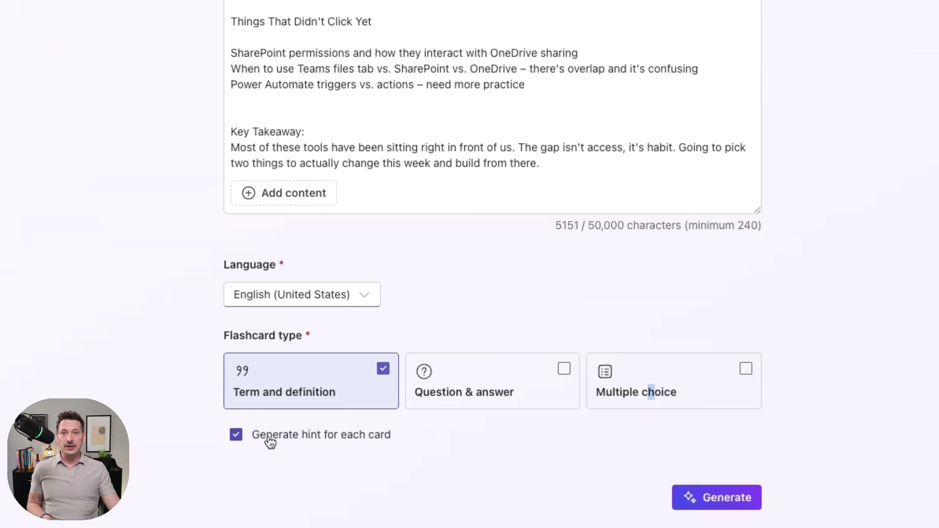
Step: Include Question & answer and Multiple choice cards alongside Term and definition, then generate the flashcards with hints
left_click(437, 409)
left_click(635, 394)
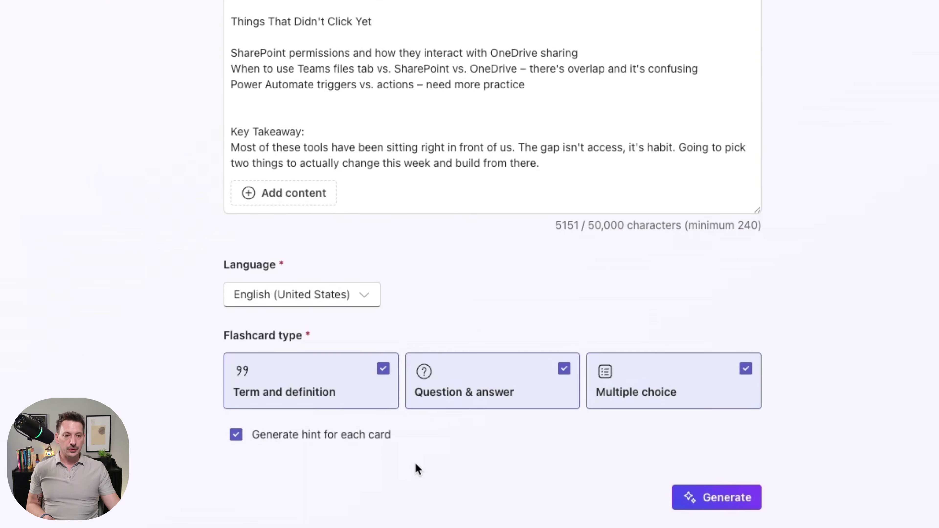
left_click(306, 435)
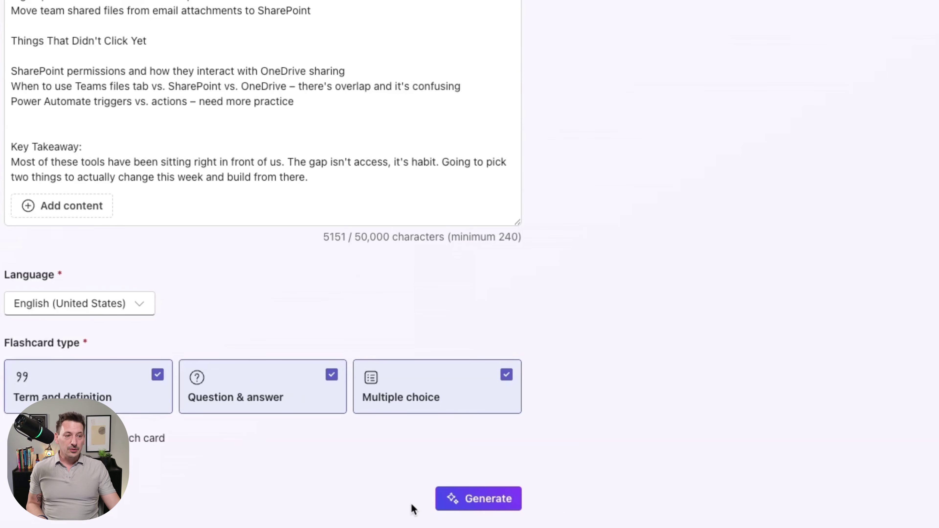
left_click(455, 506)
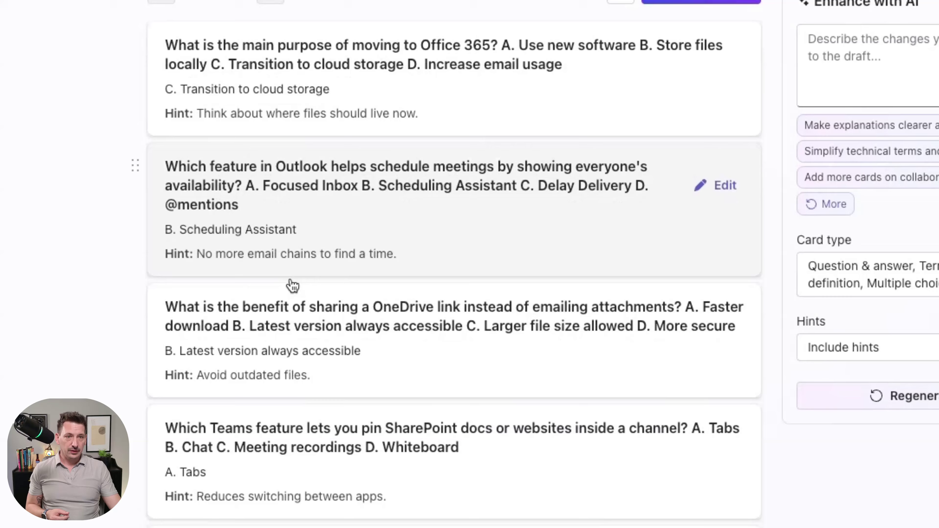
Step: Review the generated flashcards, opening the Outlook meeting-scheduling card to see its editable front, hint and back
left_click(293, 198)
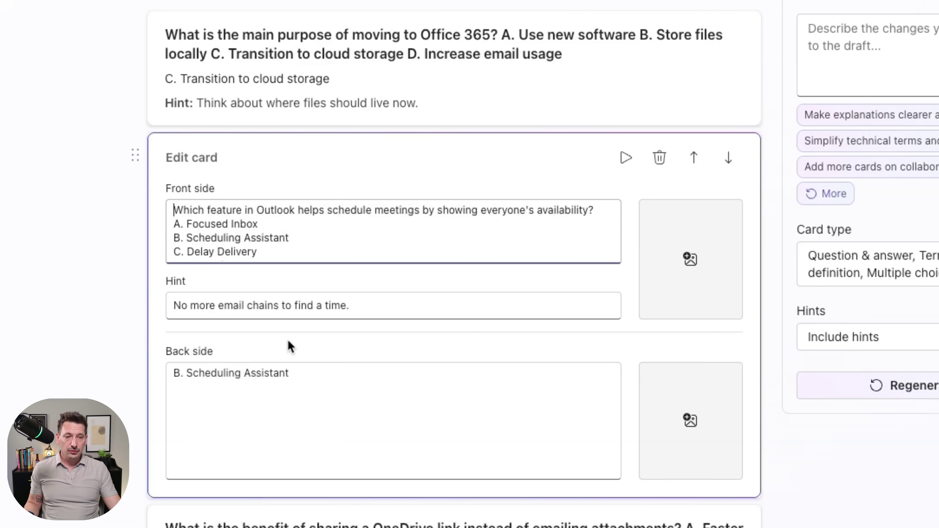
scroll(287, 340, "down", 15)
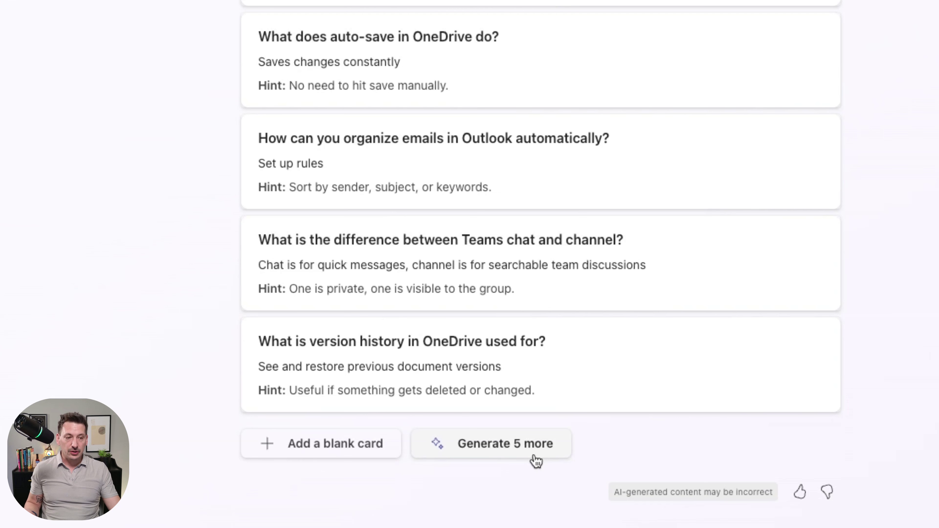
scroll(535, 461, "up", 15)
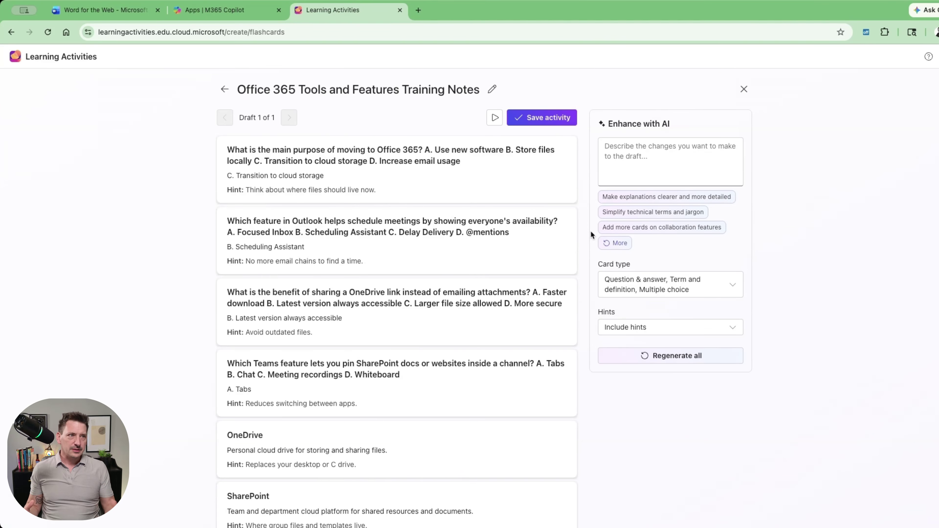
Step: Examine the AI enhancement options for the draft, including the change description and the card types
left_click(670, 159)
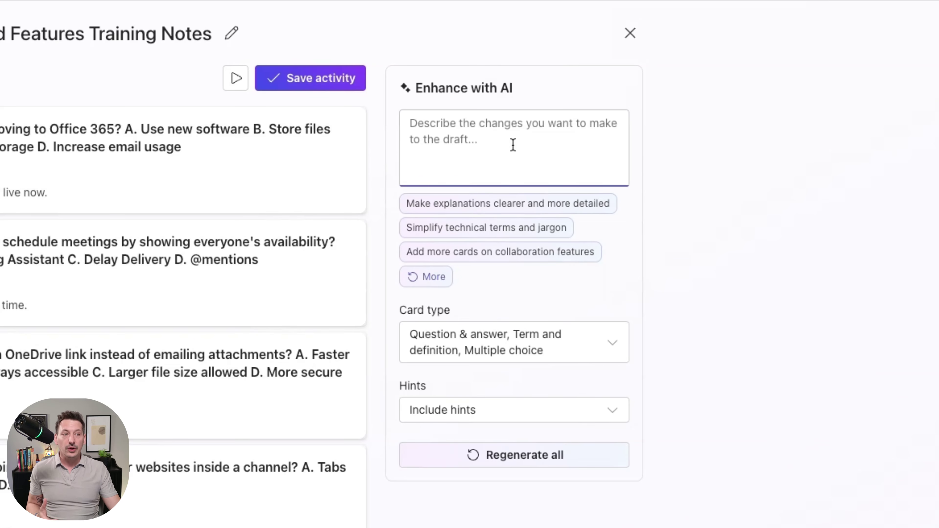
left_click(613, 344)
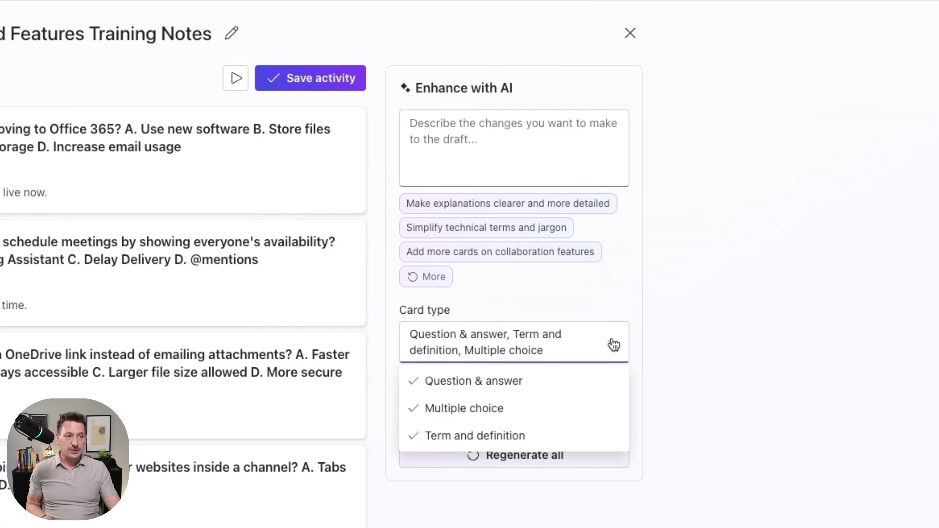
left_click(615, 348)
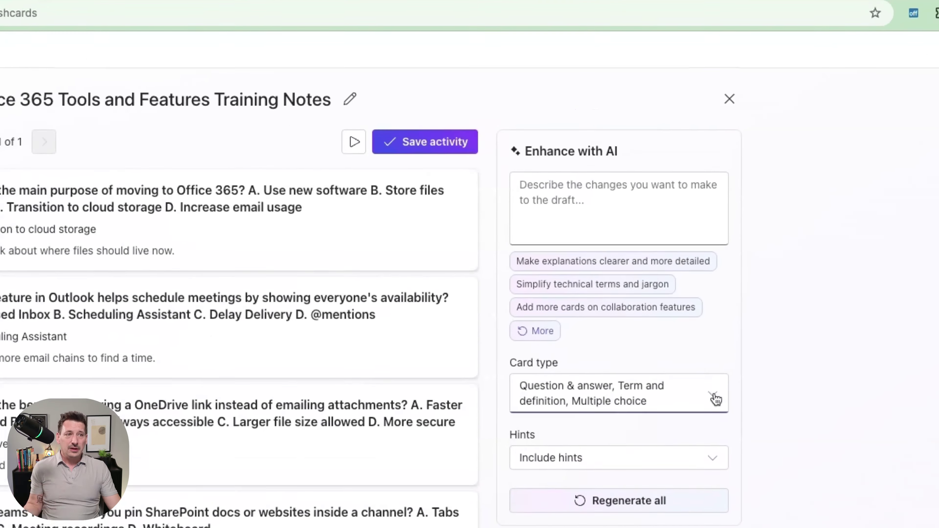
Step: Preview the flashcards, marking cards 1 and 2 as known and 3 as still learning, flip card 4 and mark it known, then exit the preview
left_click(354, 148)
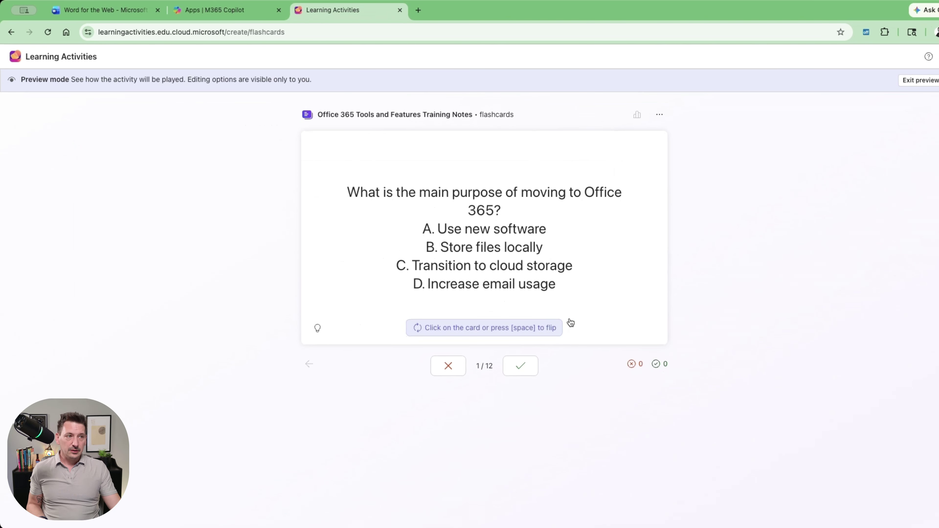
left_click(522, 368)
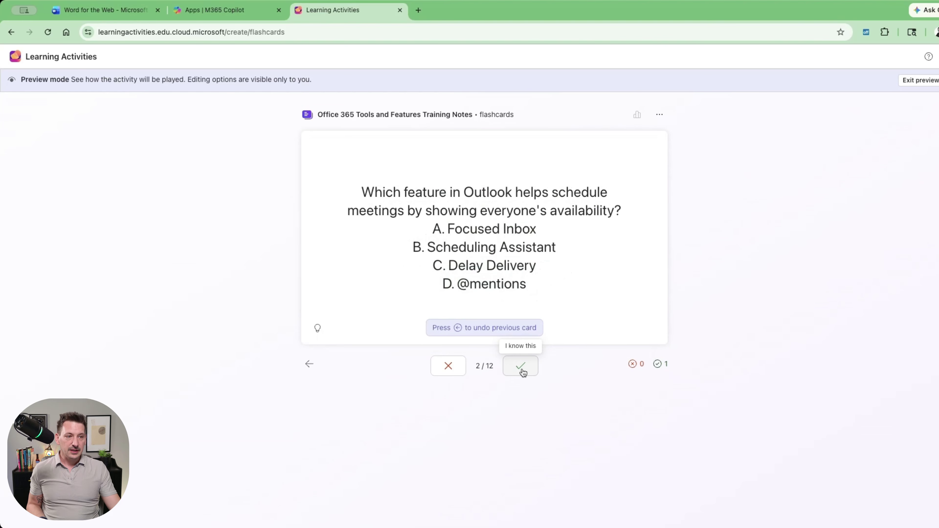
left_click(521, 368)
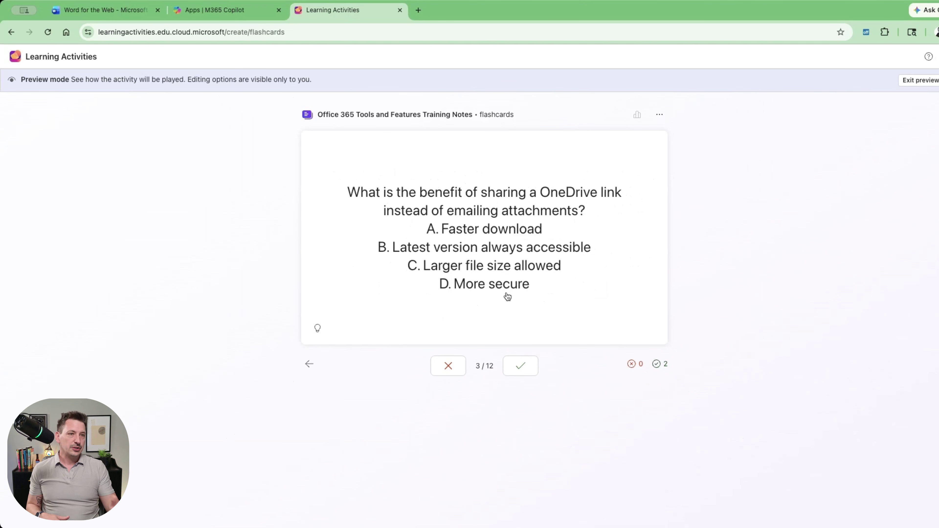
left_click(446, 372)
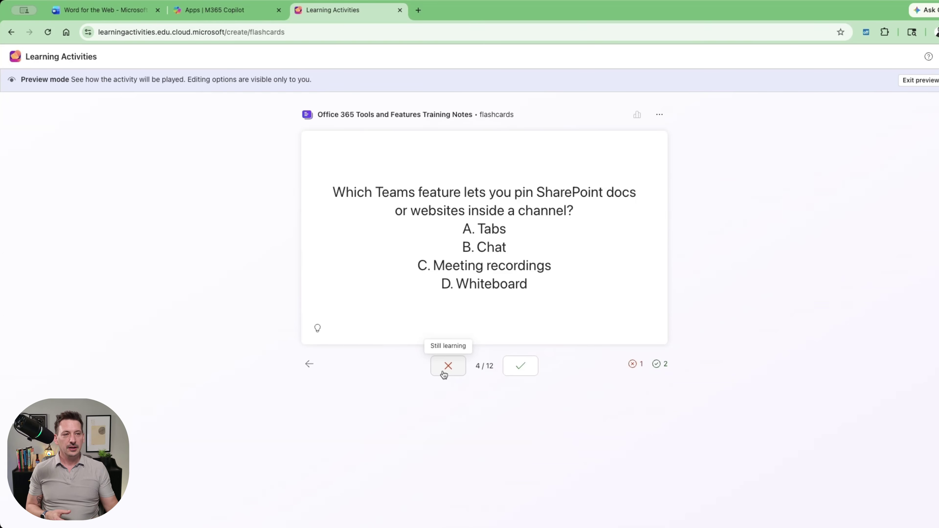
left_click(499, 253)
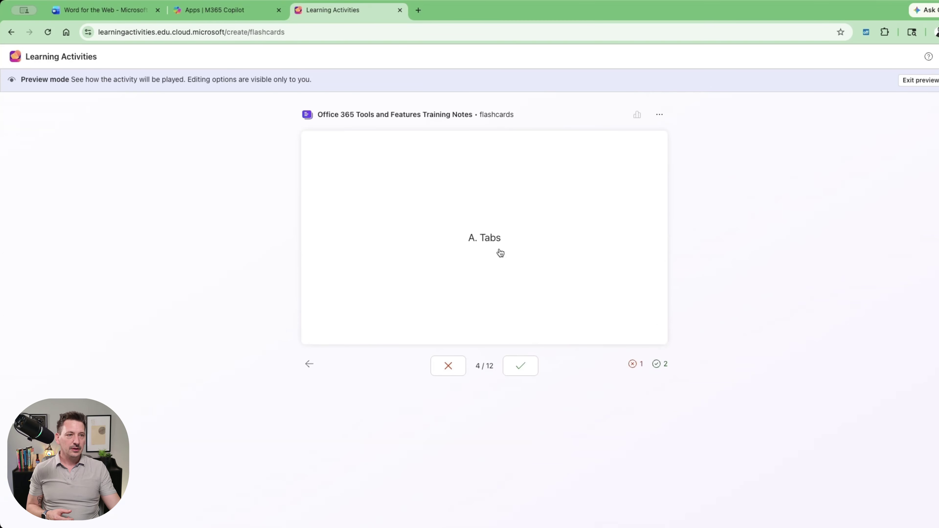
left_click(524, 370)
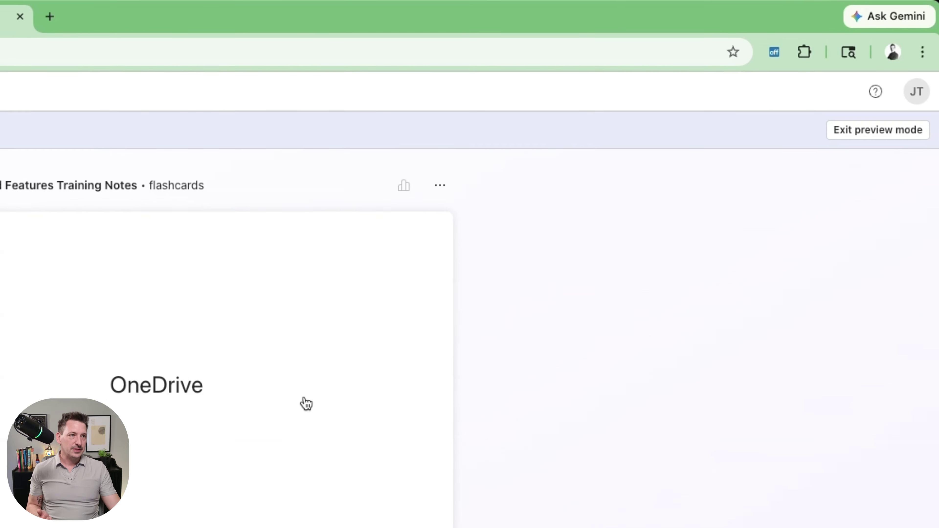
left_click(884, 138)
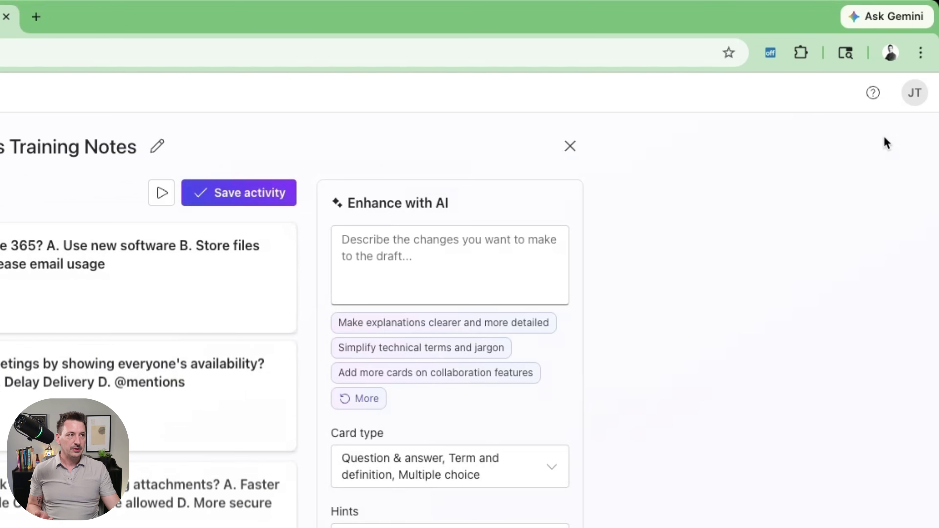
Step: Save the Office 365 Tools and Features Training Notes flashcards activity and return to the home page
left_click(530, 123)
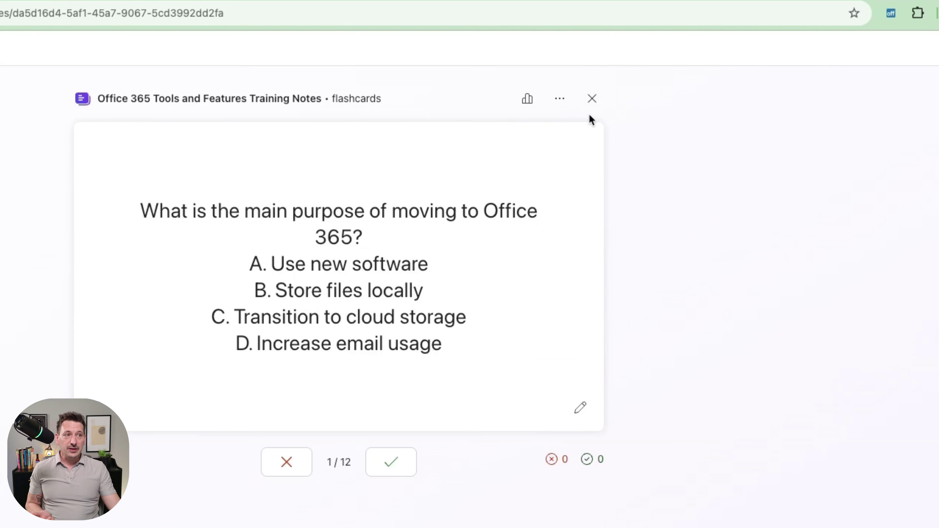
left_click(592, 99)
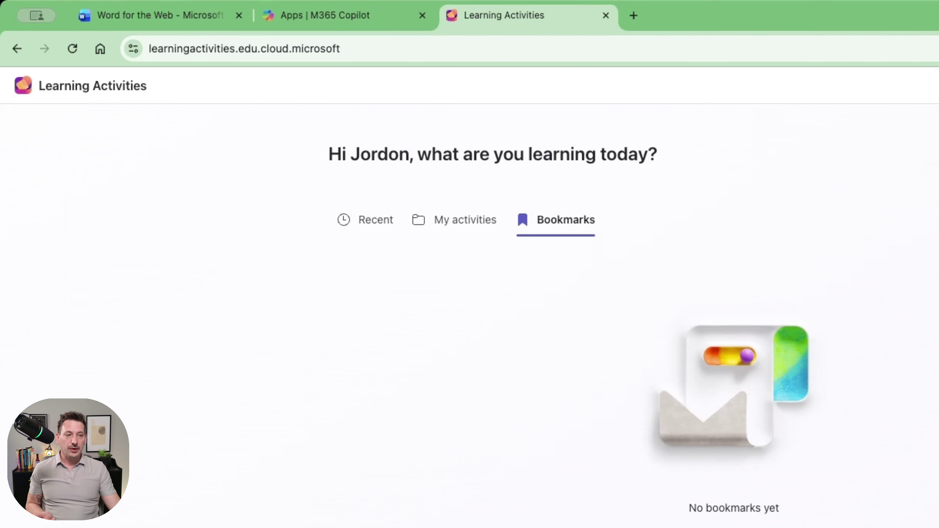
Step: Show the recent activities and open the Crucial Conversations Workshop Essentials matching activity
left_click(380, 224)
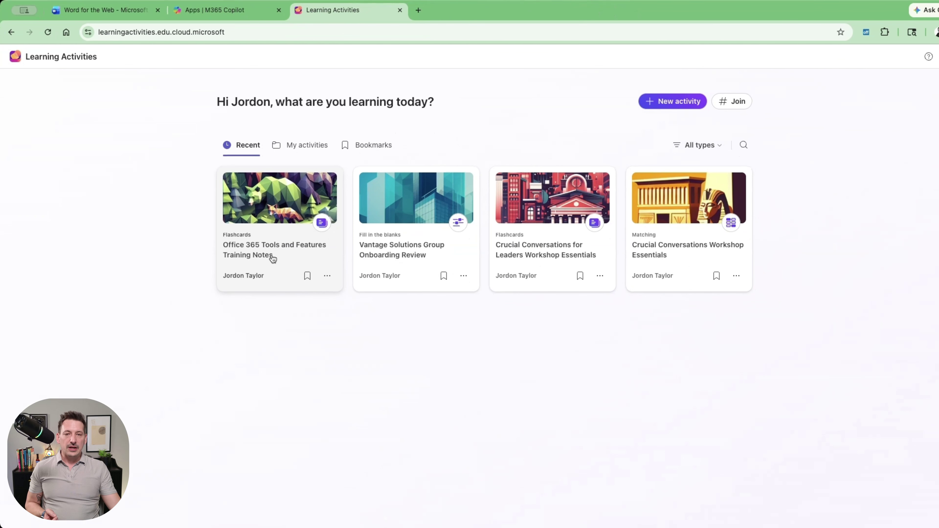
left_click(679, 103)
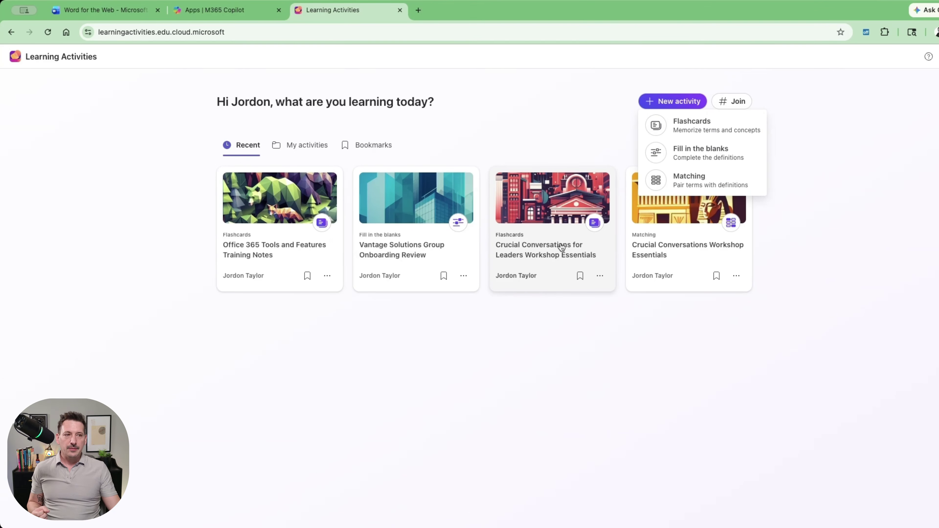
left_click(677, 251)
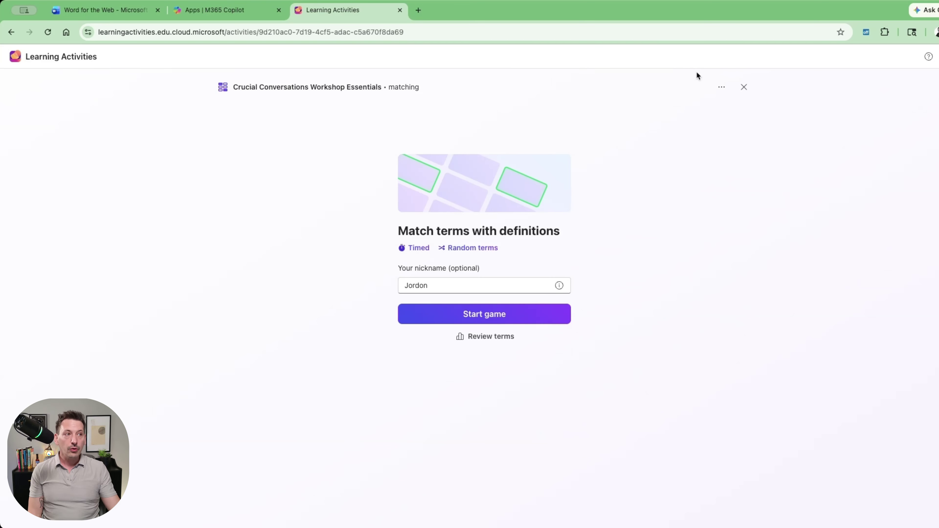
left_click(721, 87)
left_click(727, 105)
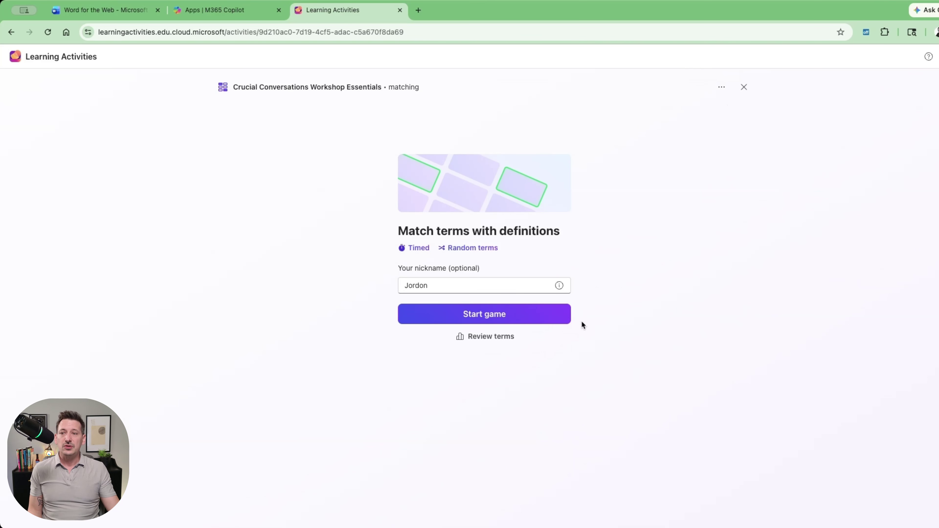
key("super+bracketleft")
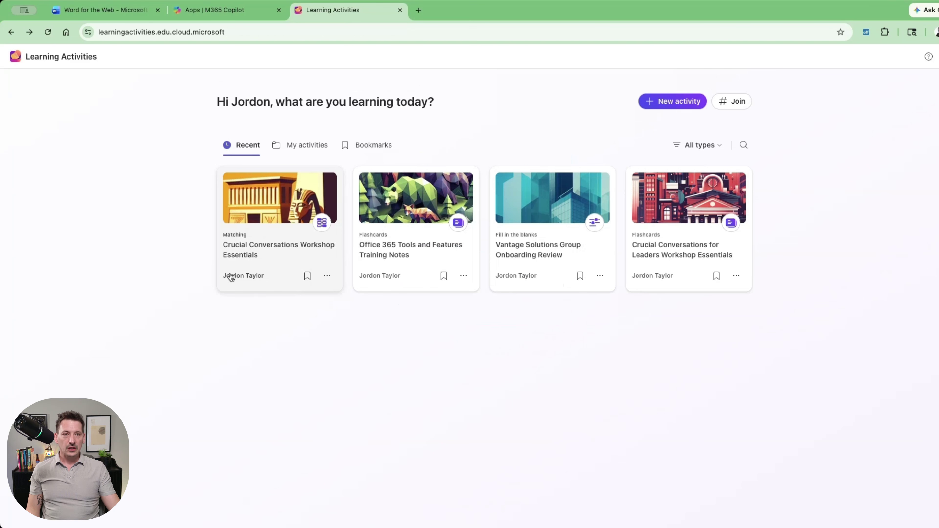
left_click(263, 235)
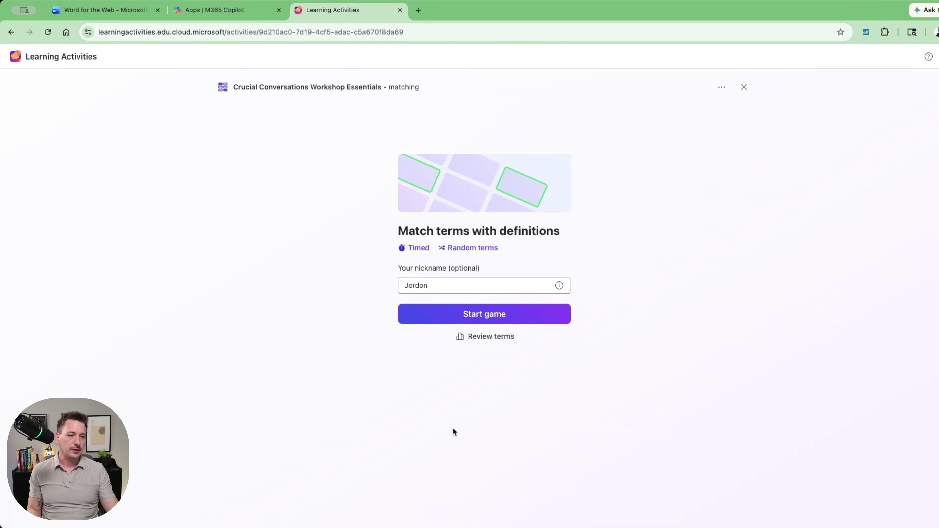
Step: Start the matching game and pair Start With Heart, Crucial Conversation and Pool of Shared Meaning with their definitions
left_click(451, 322)
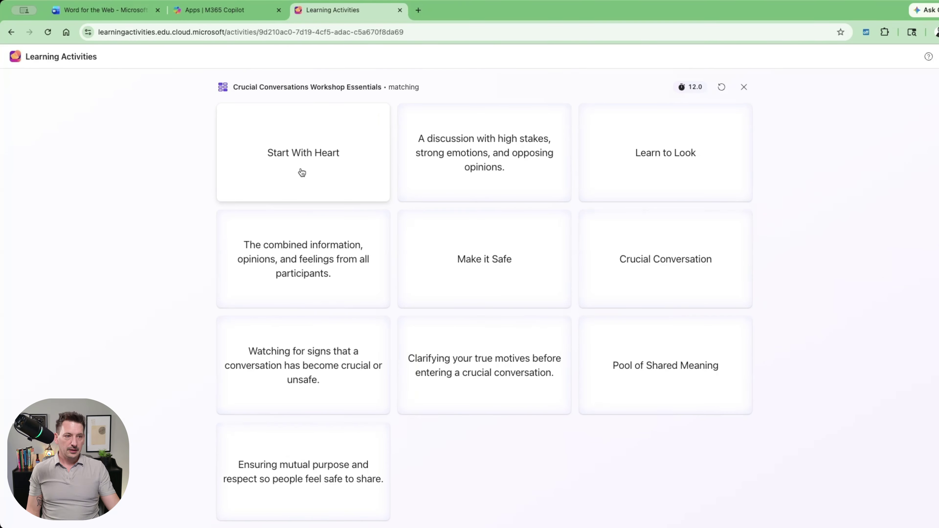
left_click(302, 173)
left_click(480, 374)
left_click(517, 172)
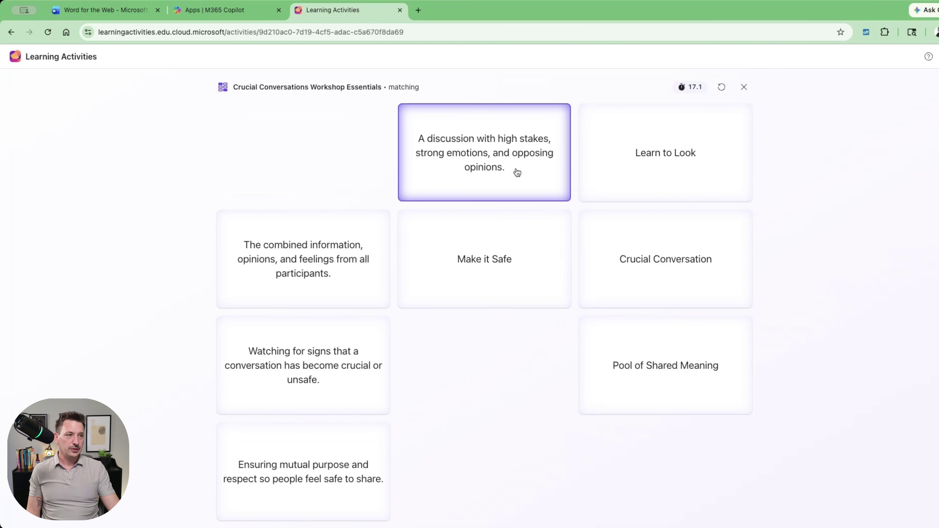
left_click(648, 282)
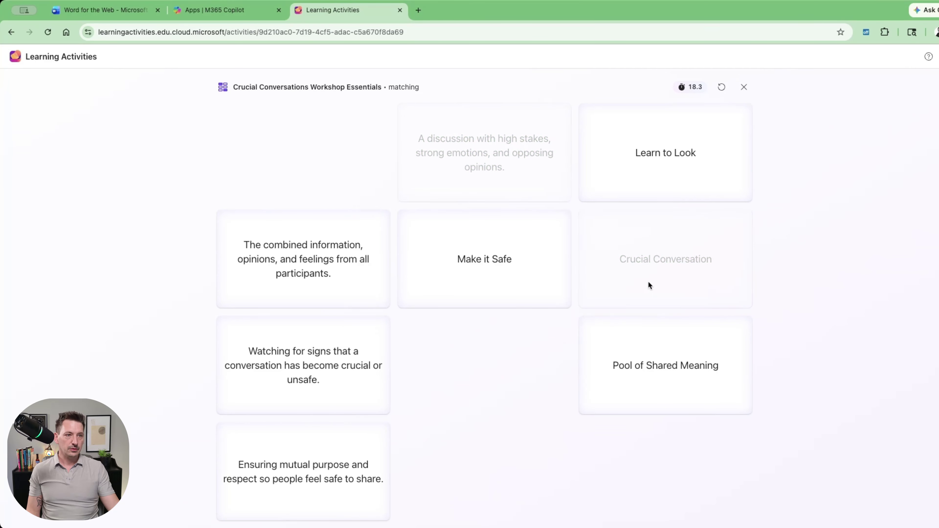
left_click(322, 290)
left_click(669, 397)
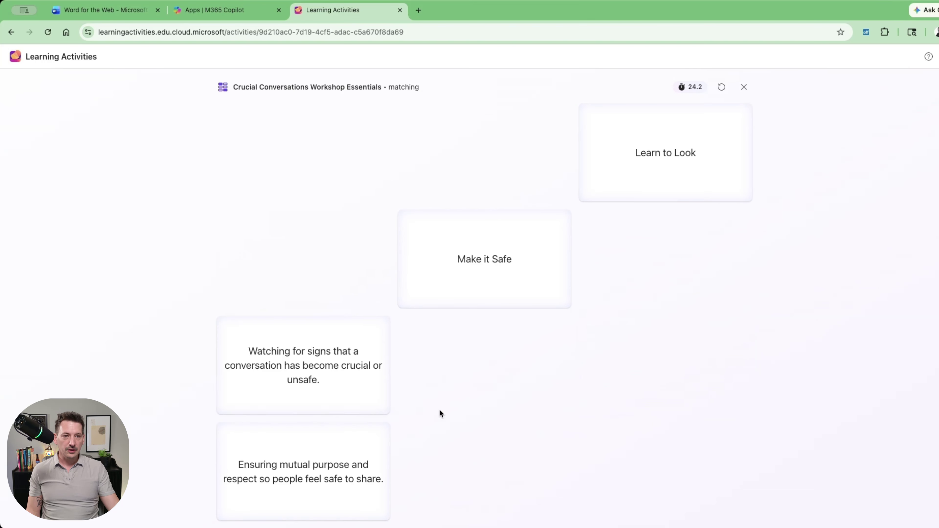
Step: Finish the matching game by pairing Learn to Look and Make it Safe with their definitions
left_click(365, 395)
left_click(686, 153)
left_click(484, 267)
left_click(325, 457)
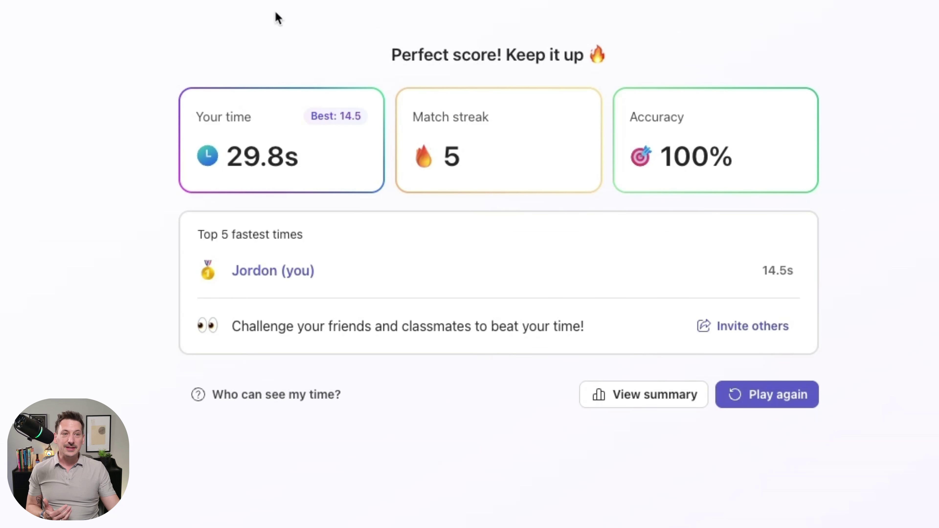
Step: Review the matching game results, including the best time, and close the activity to return to the home page
left_click_drag(317, 116, 377, 122)
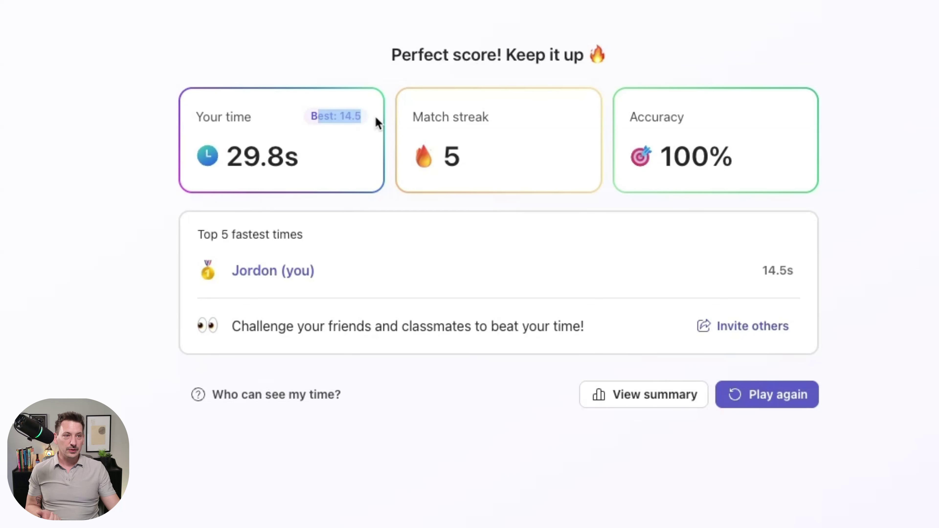
left_click(730, 188)
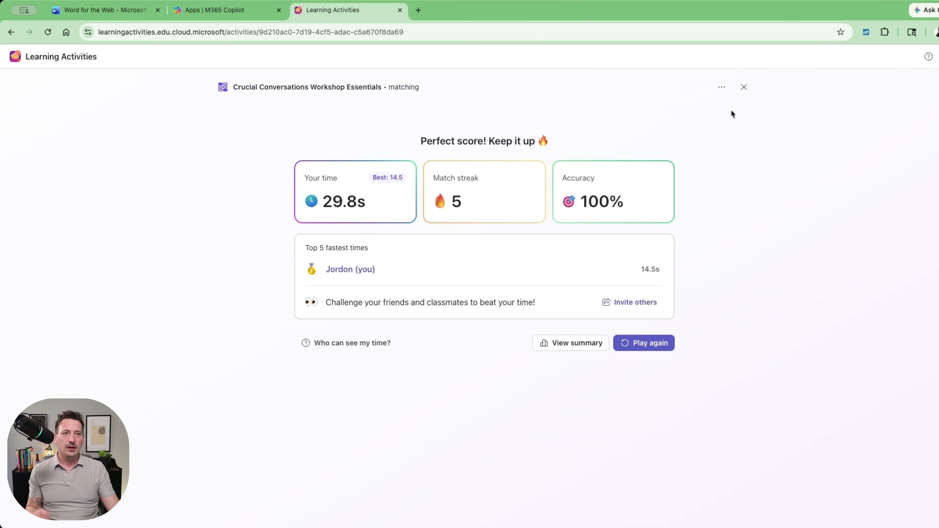
left_click(744, 86)
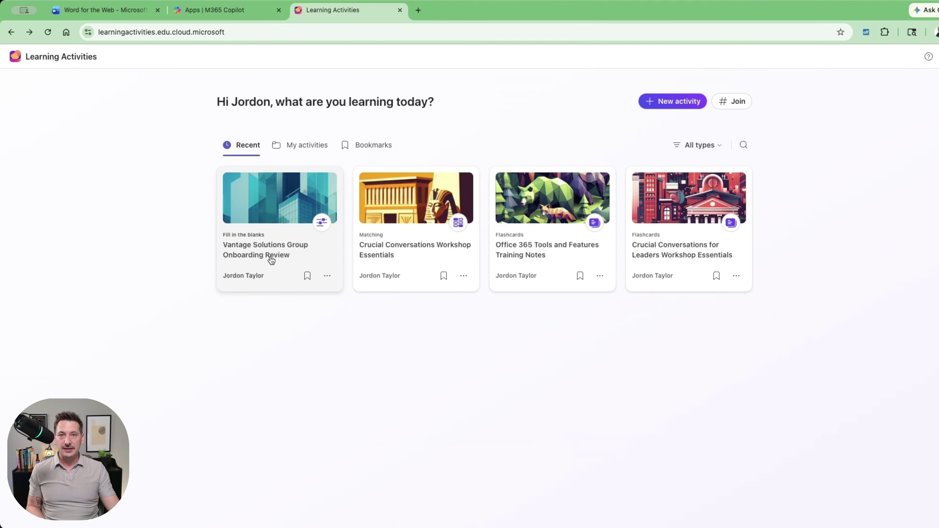
Step: Open the Vantage Solutions Group Onboarding Review fill-in-the-blanks activity and look over its passage and answer choices
left_click(270, 260)
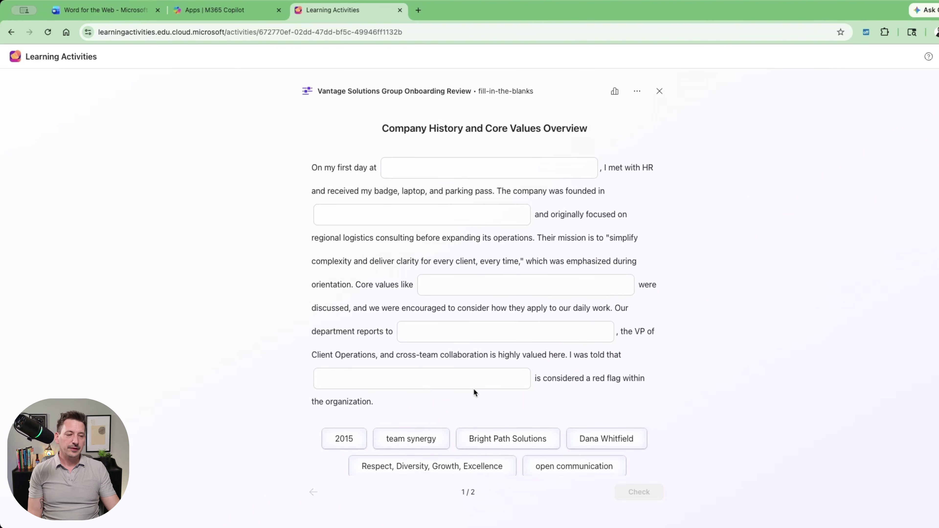
scroll(473, 388, "down", 5)
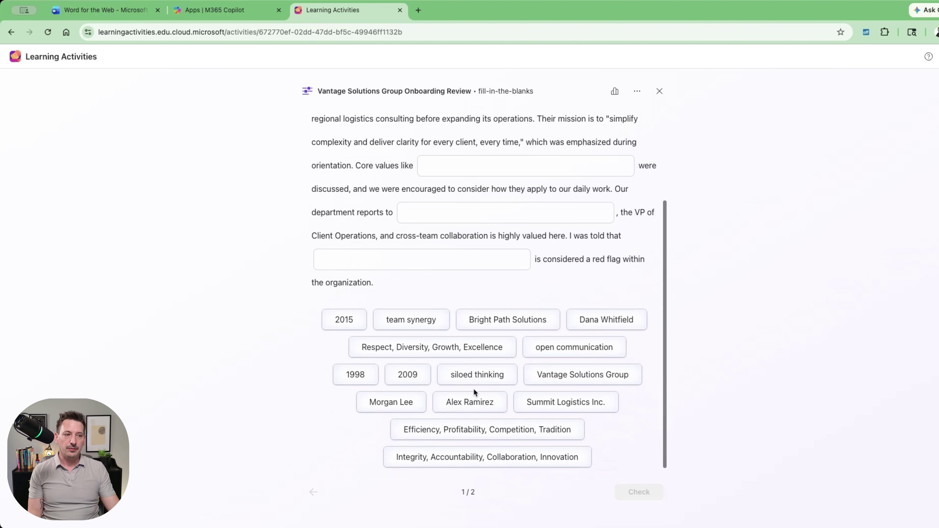